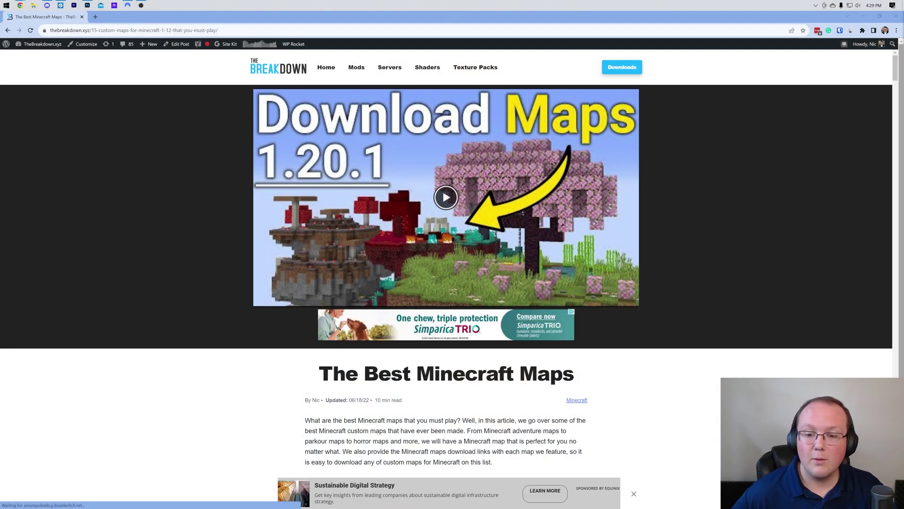
Find the Floating Biomes map among the parkour maps in the article and open its download page in a new tab
scroll(341, 208, down, 9)
scroll(397, 160, down, 15)
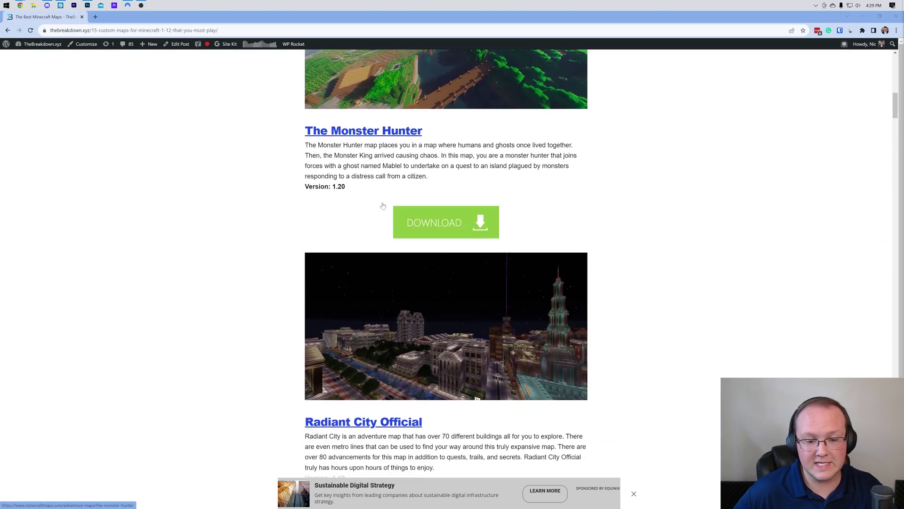
scroll(398, 160, down, 5)
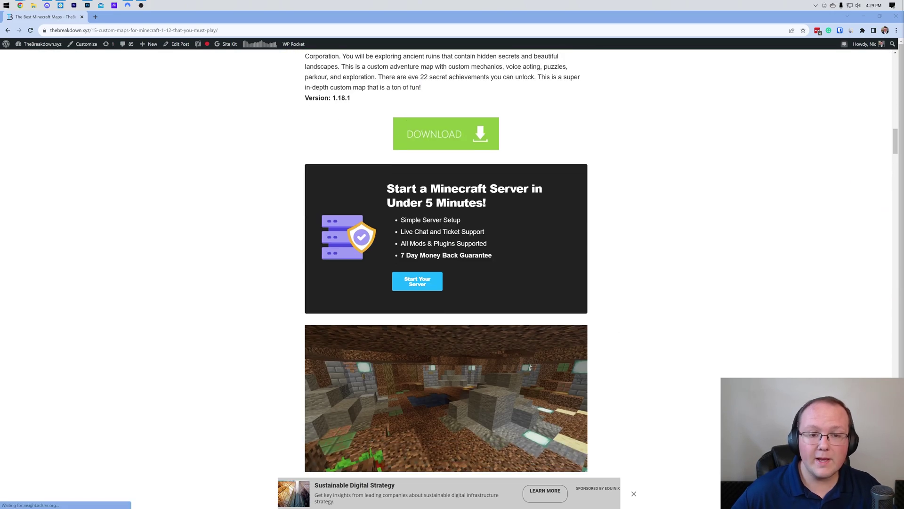
scroll(397, 160, down, 6)
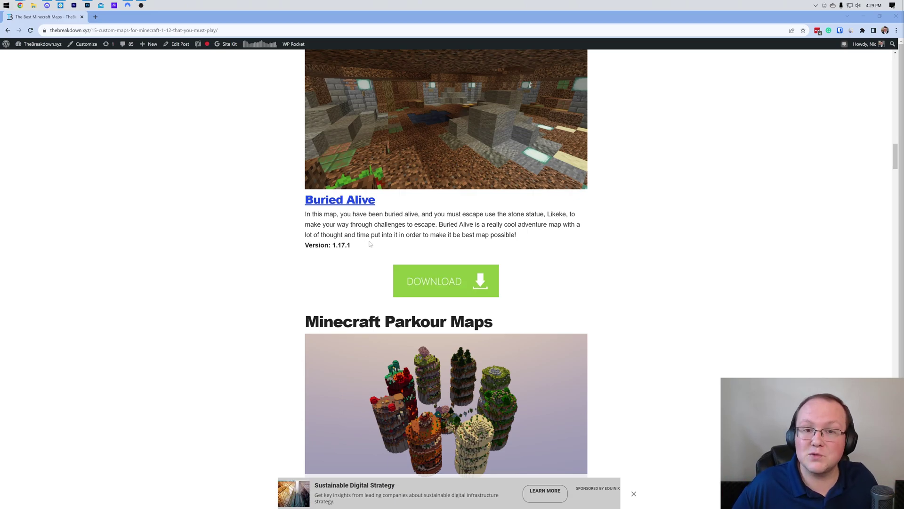
scroll(631, 238, down, 3)
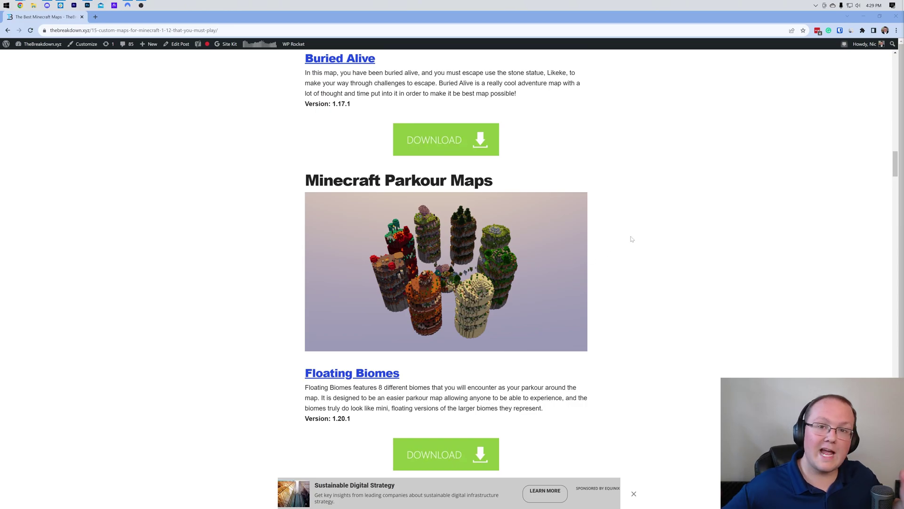
scroll(631, 238, down, 4)
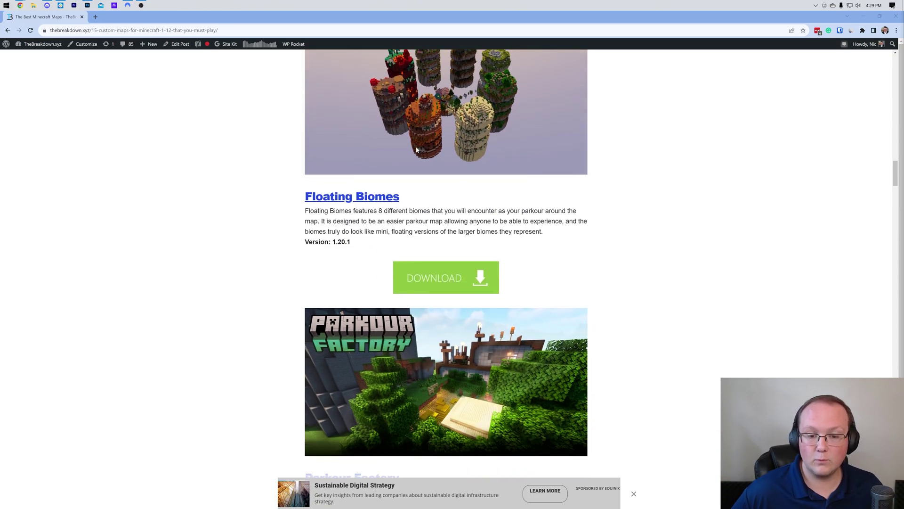
right_click(433, 291)
click(452, 294)
Find Skyblock Classic Edition among the article's survival maps and open its download page
scroll(452, 294, down, 20)
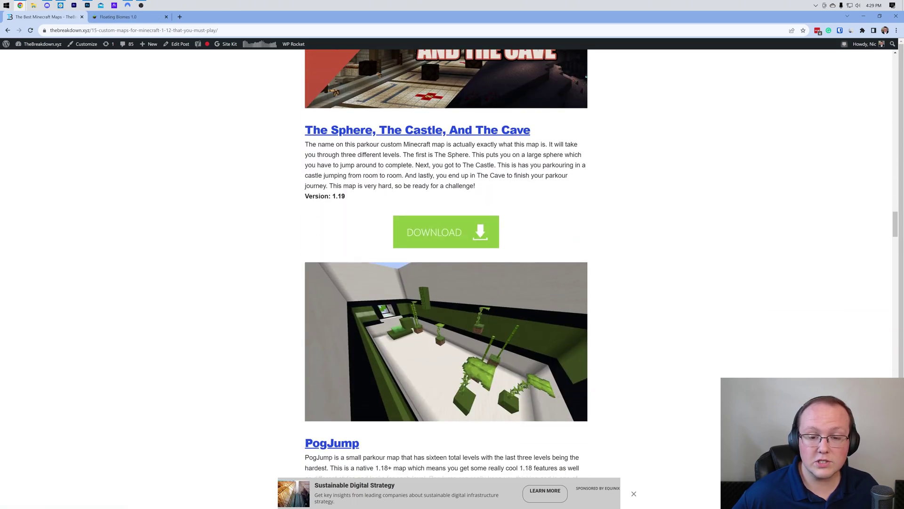
scroll(426, 186, down, 20)
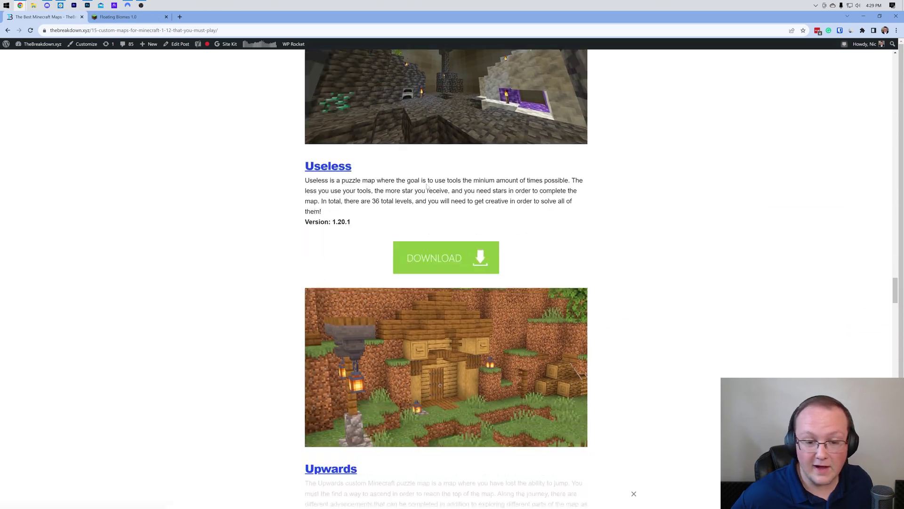
scroll(427, 186, down, 20)
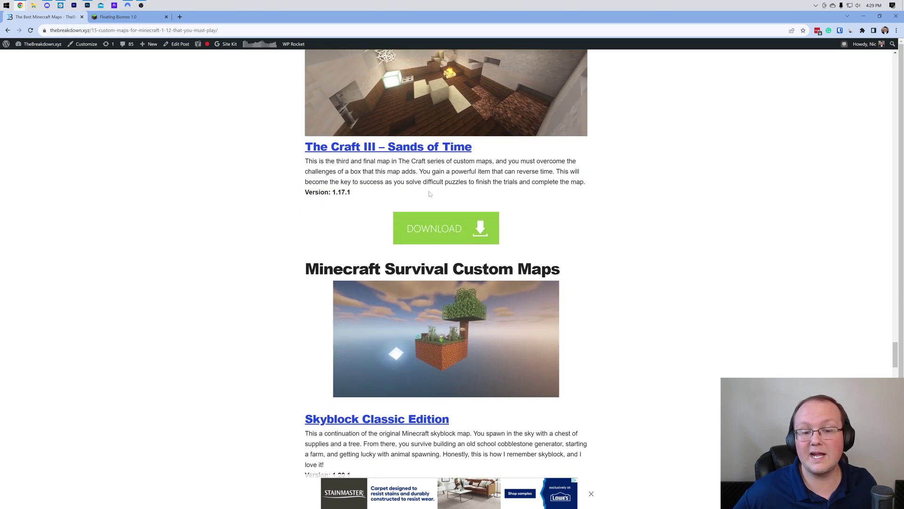
scroll(430, 194, down, 5)
scroll(470, 184, up, 2)
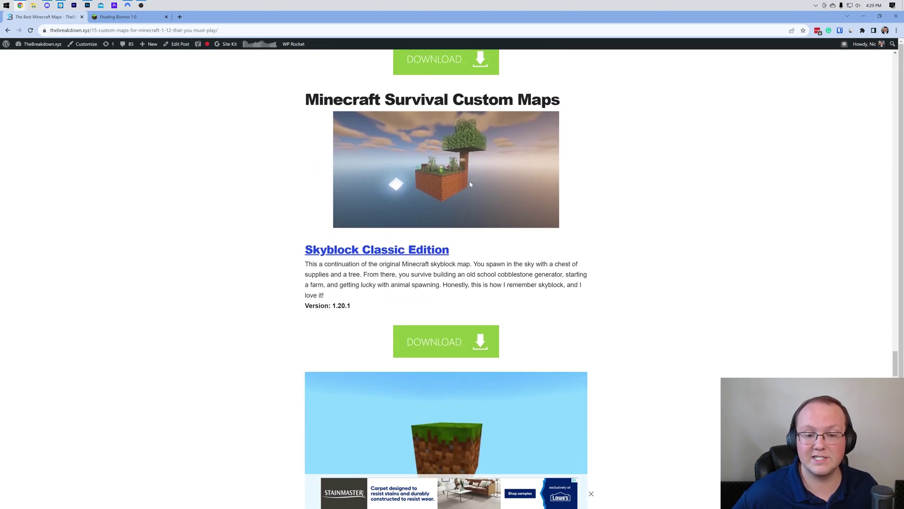
click(478, 353)
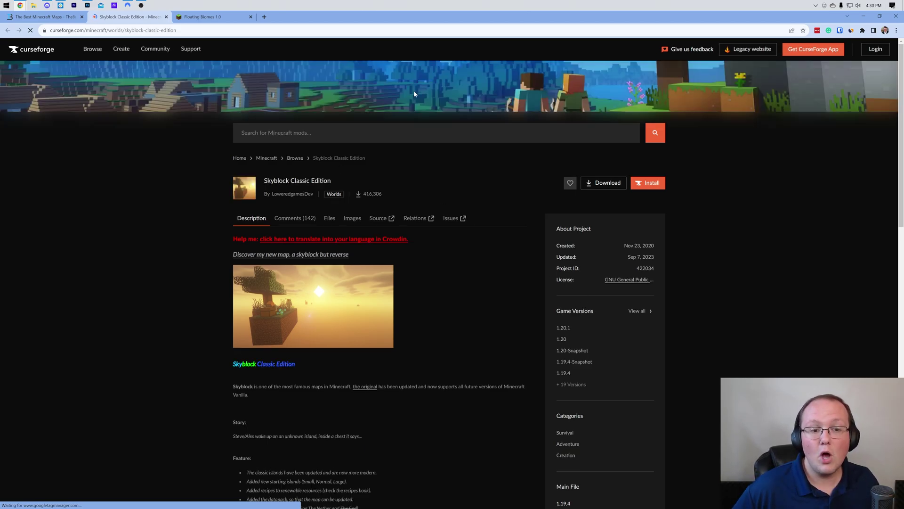
Download the Aug 31, 2023 release file for game version 1.20.1 from the Skyblock Classic Edition file list
click(211, 18)
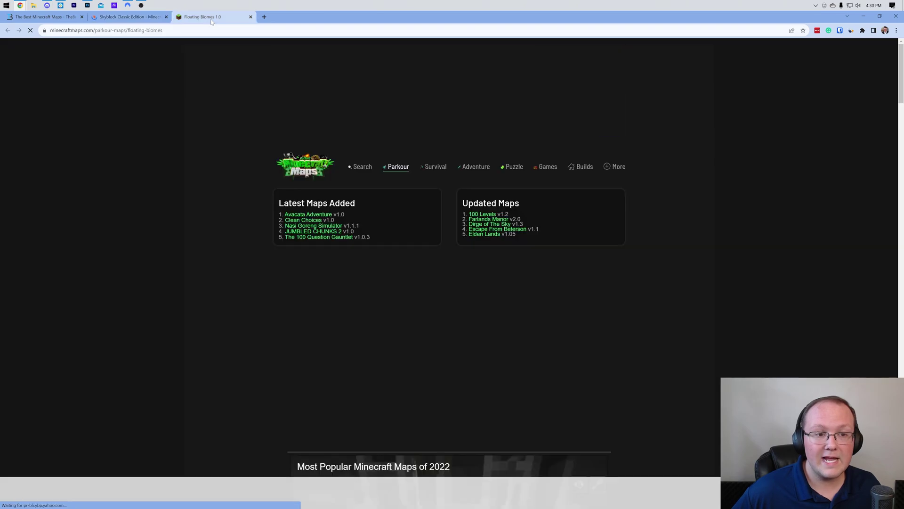
click(128, 16)
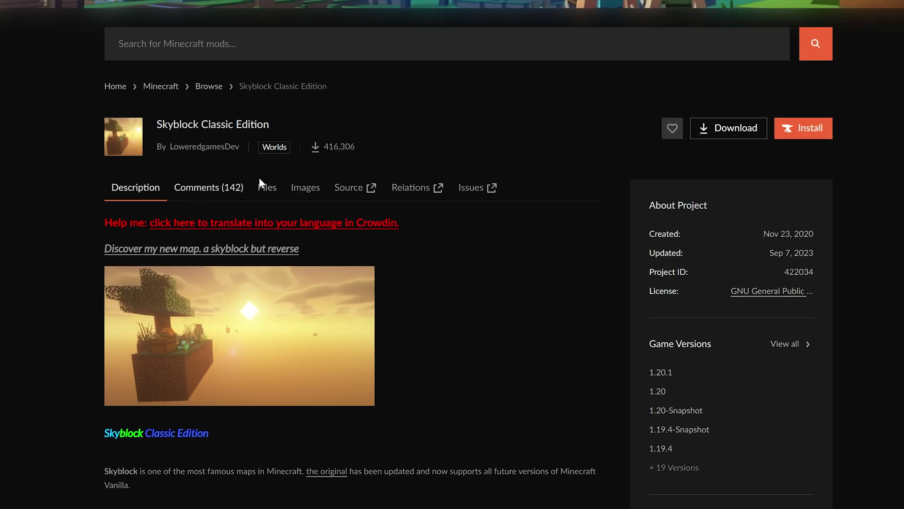
click(267, 187)
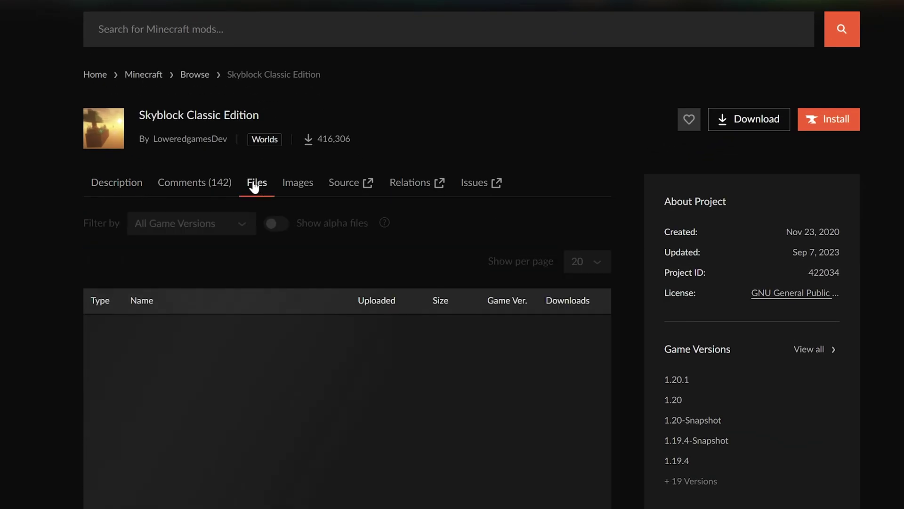
scroll(271, 188, down, 4)
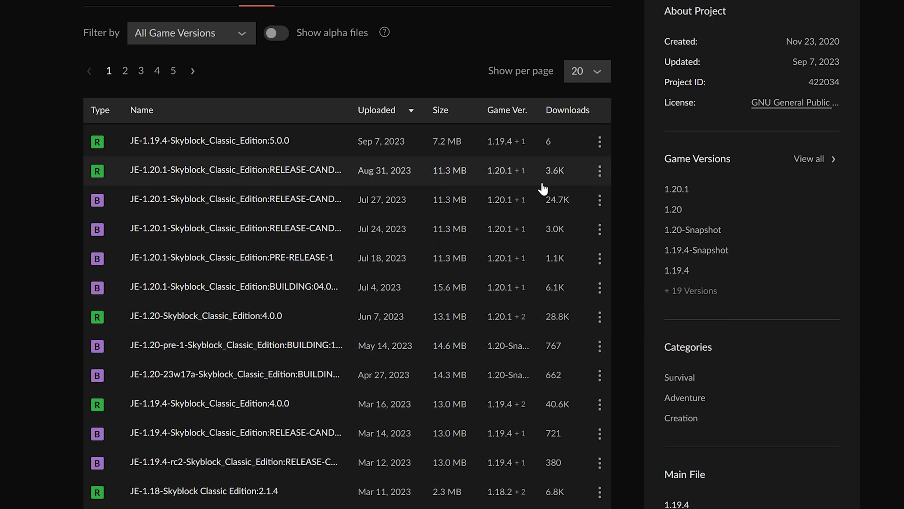
click(600, 173)
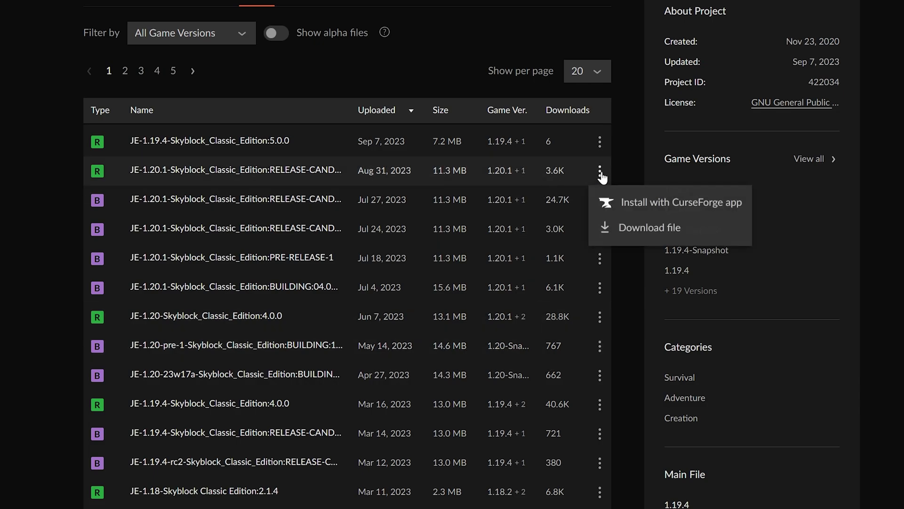
click(644, 226)
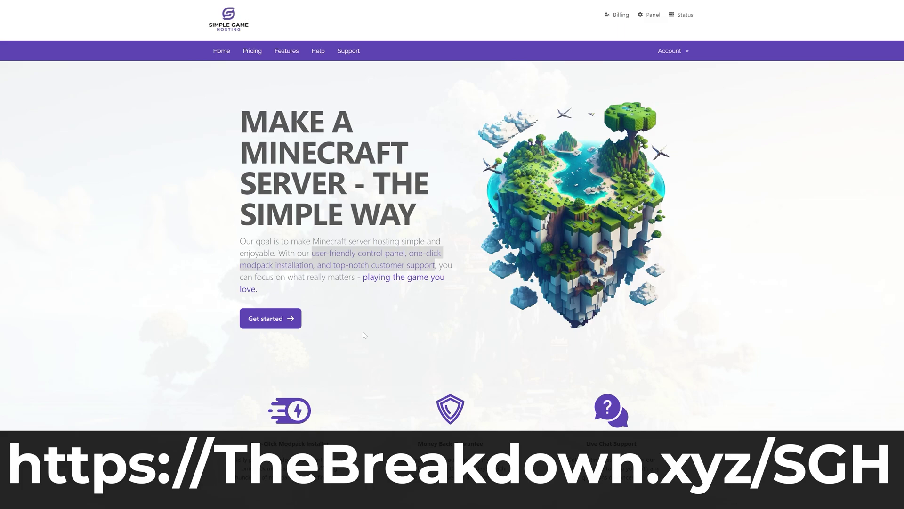
scroll(160, 339, down, 5)
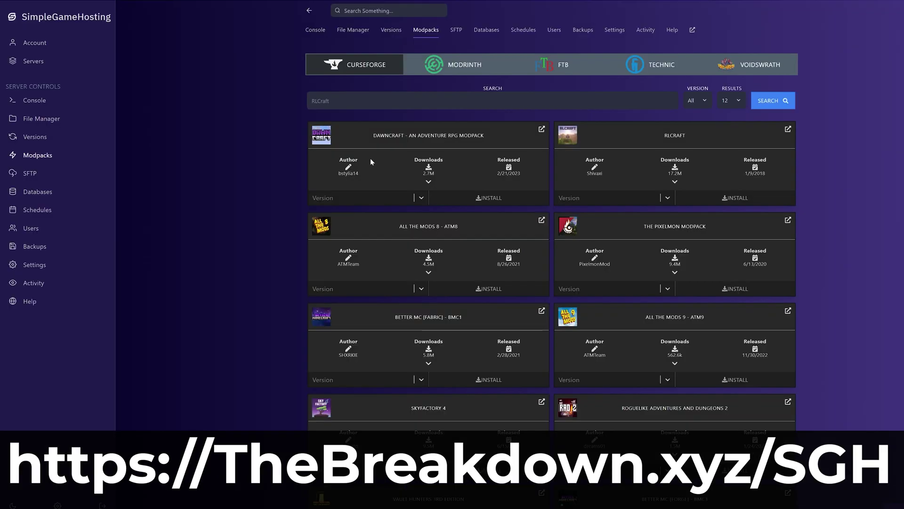
click(359, 199)
click(338, 303)
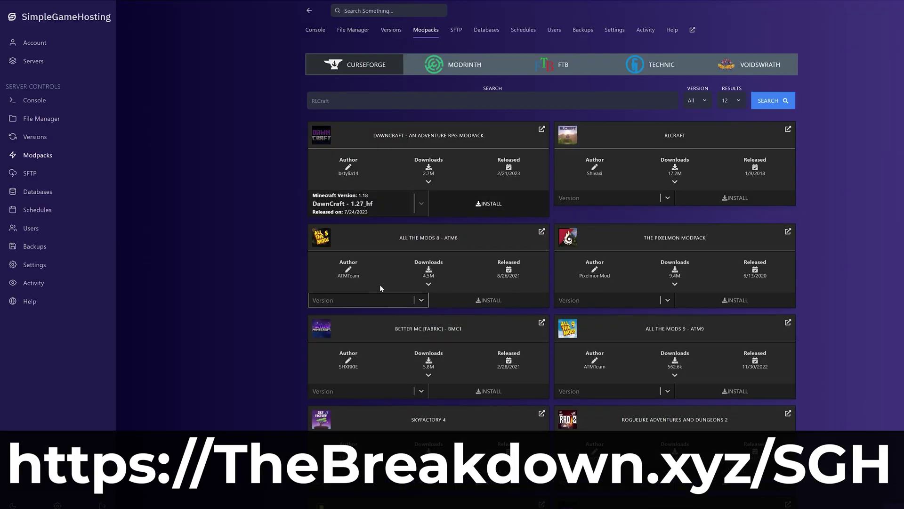
click(471, 205)
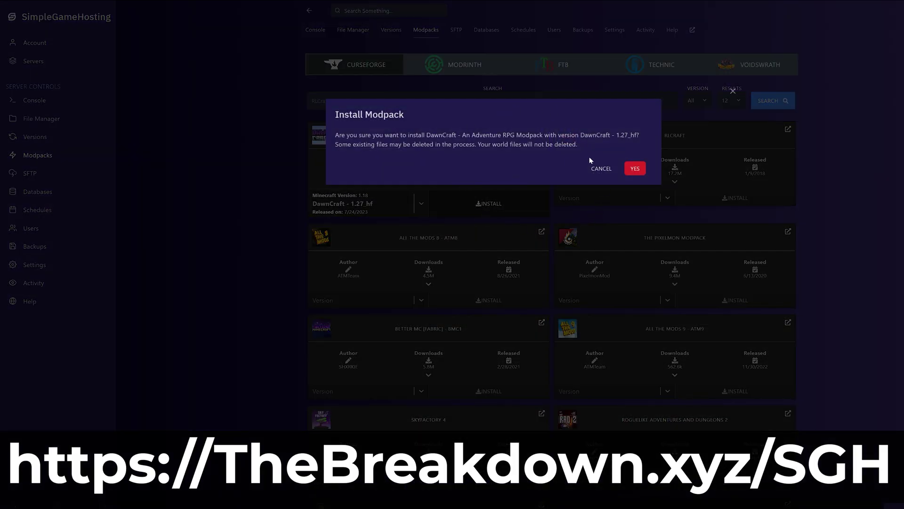
click(602, 168)
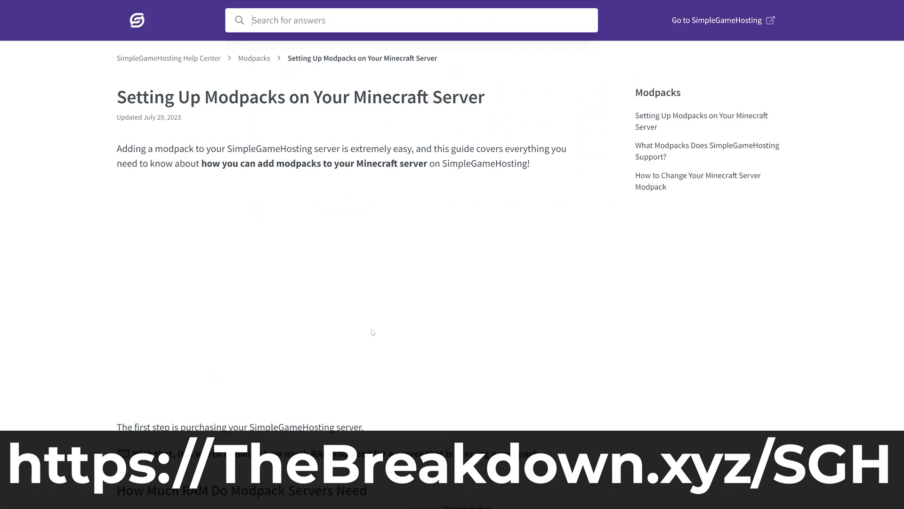
Read through the help article on setting up modpacks, including the RAM guide and control panel access instructions
scroll(103, 260, down, 7)
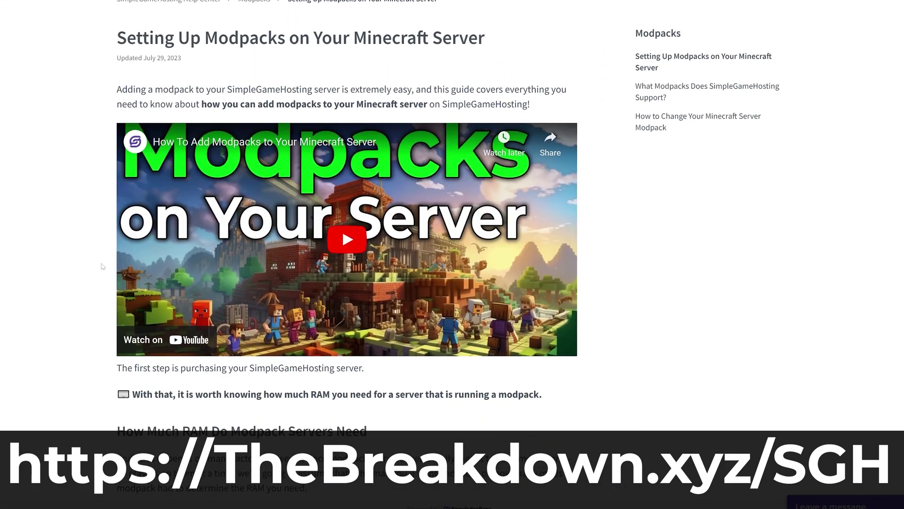
scroll(103, 260, down, 3)
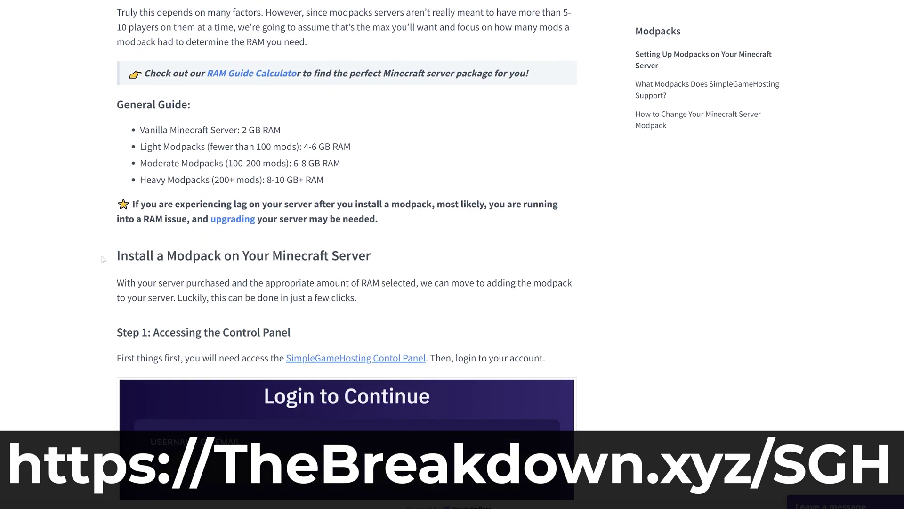
scroll(103, 259, down, 7)
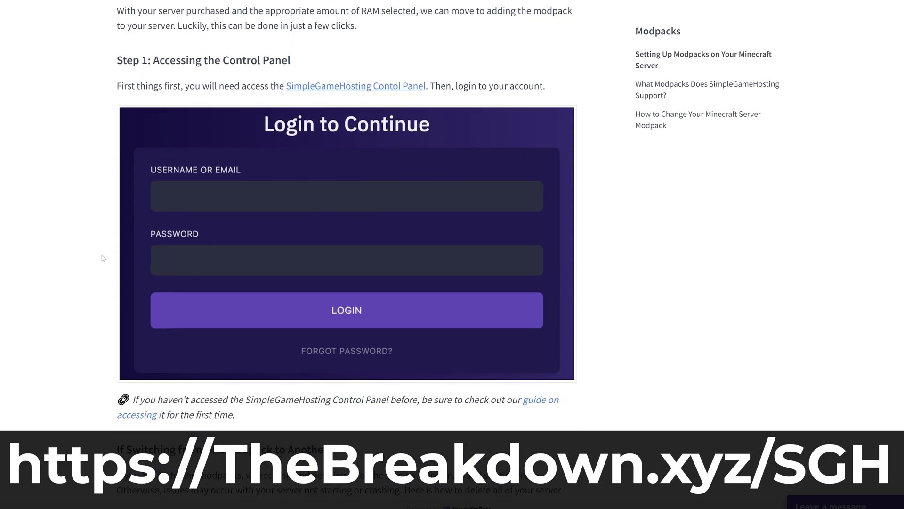
scroll(103, 258, down, 3)
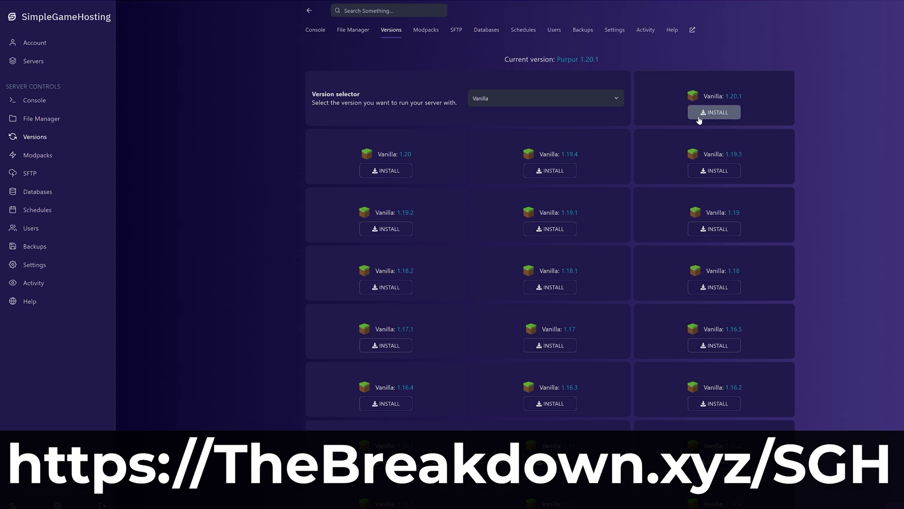
click(715, 112)
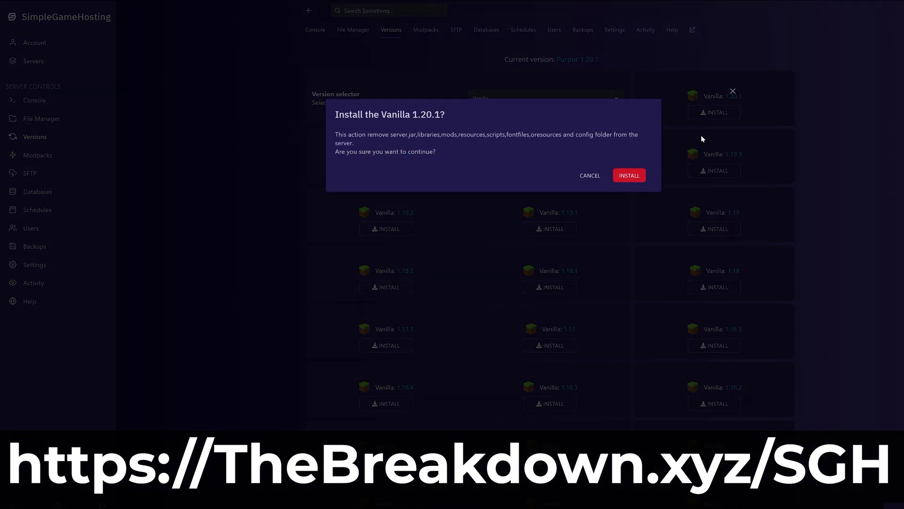
click(590, 175)
click(546, 98)
click(549, 142)
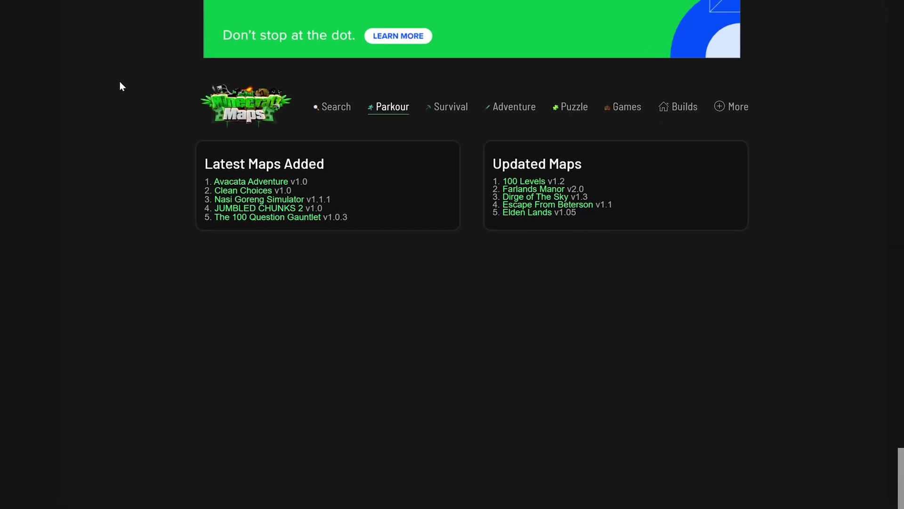
Download the Floating Biomes map from its Minecraft Maps page
scroll(107, 66, down, 10)
scroll(106, 60, down, 10)
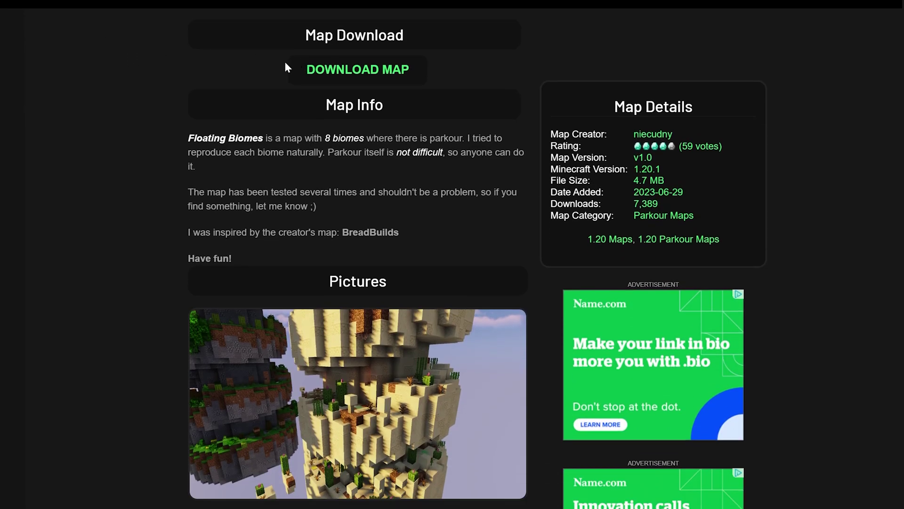
click(374, 80)
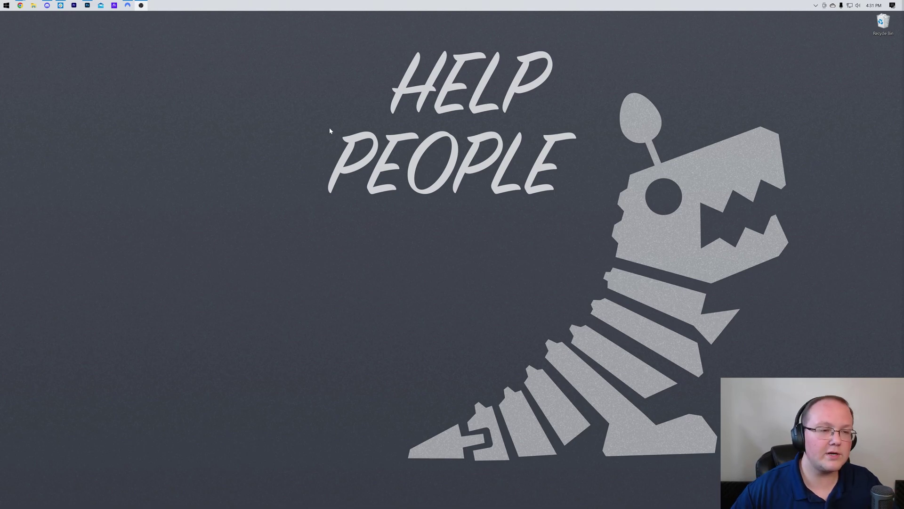
Open the Downloads folder, move Floating_Biomes.zip and Skyblock+Classic+Edition.zip to the desktop, and close the folder
click(2, 4)
text(downloads)
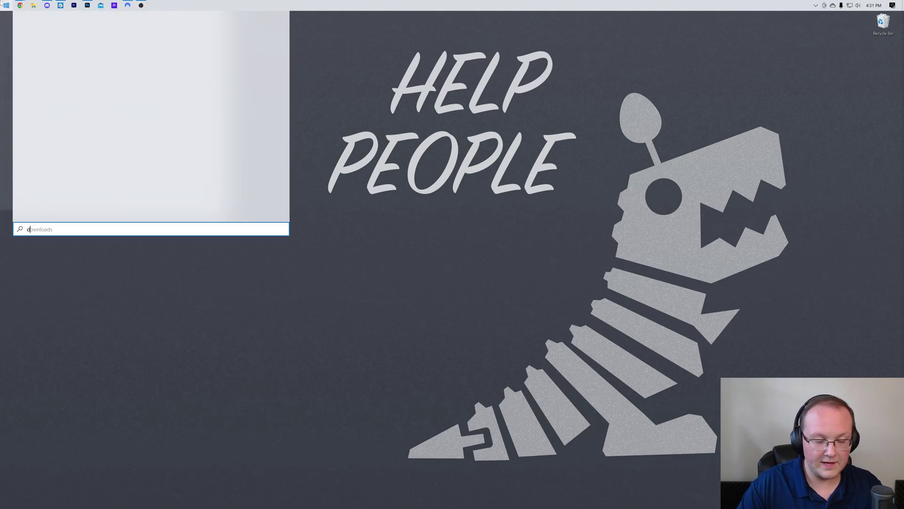
key(Return)
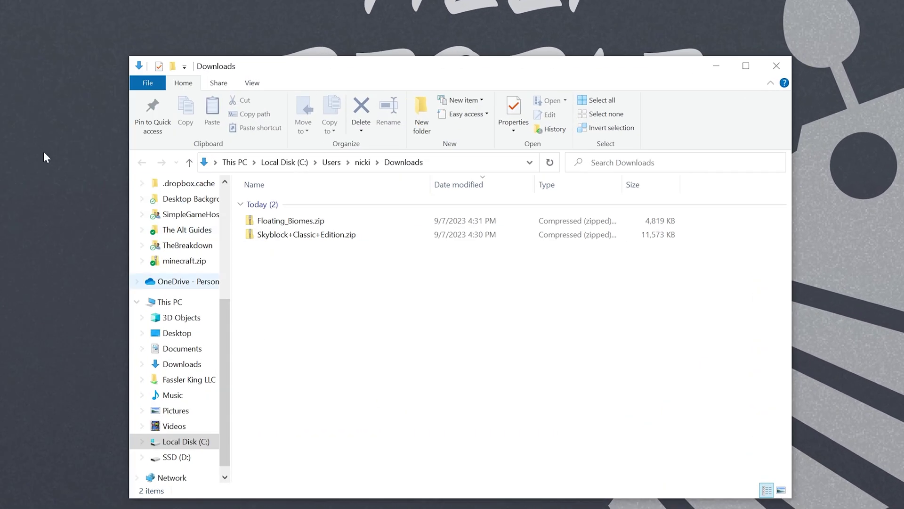
drag(309, 301, 266, 217)
drag(273, 220, 226, 10)
click(776, 65)
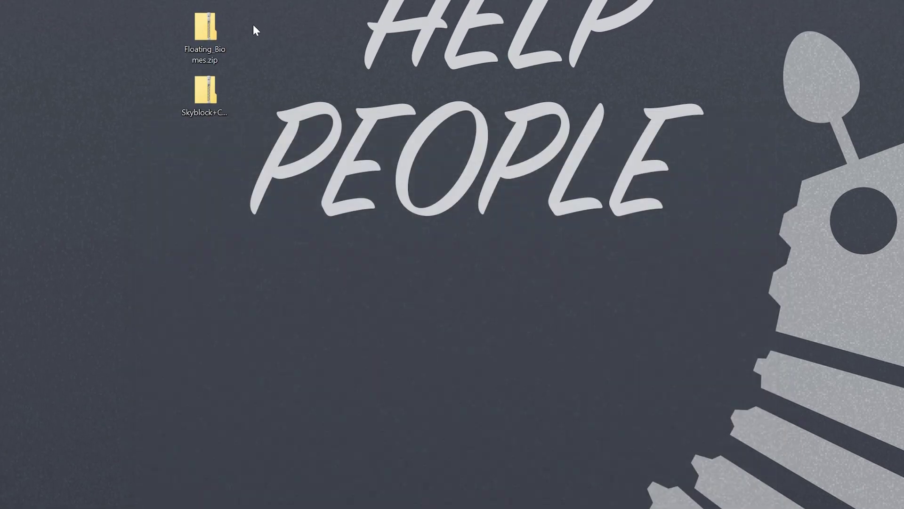
Extract Floating_Biomes.zip into its own folder on the desktop and close the extracted folder's window
right_click(200, 27)
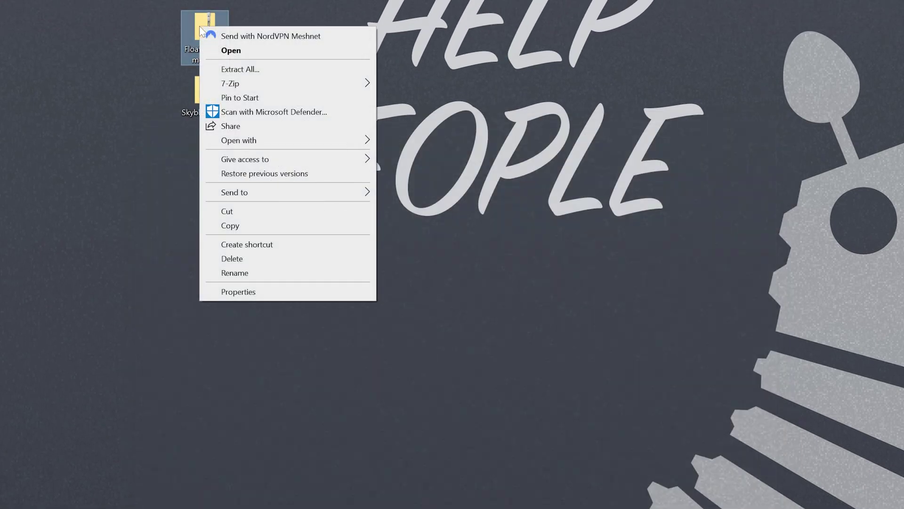
click(252, 70)
click(587, 477)
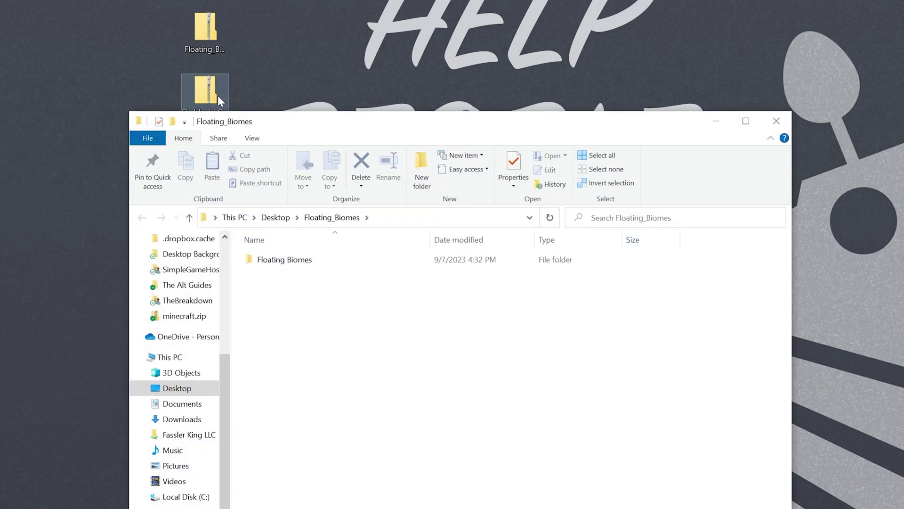
key(alt+F4)
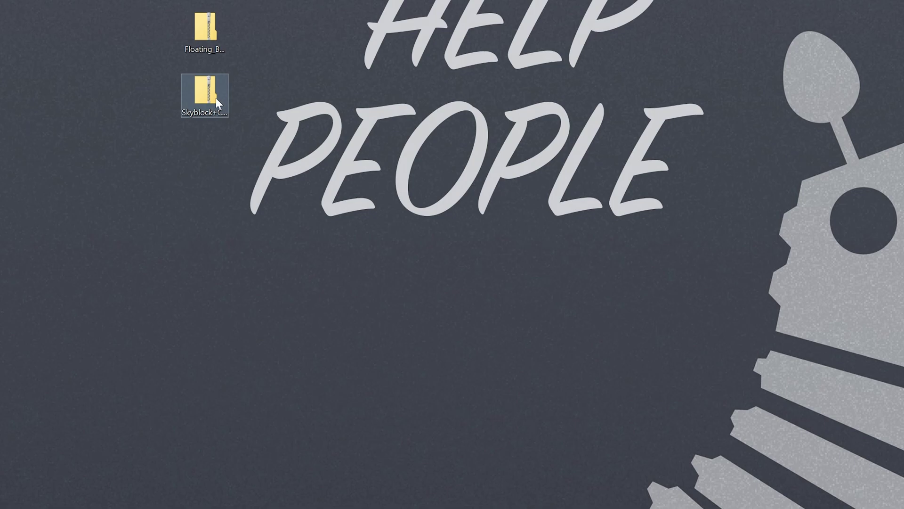
Extract the Skyblock+Classic+Edition zip into its own folder on the desktop and close the extracted folder's window
right_click(219, 98)
click(262, 140)
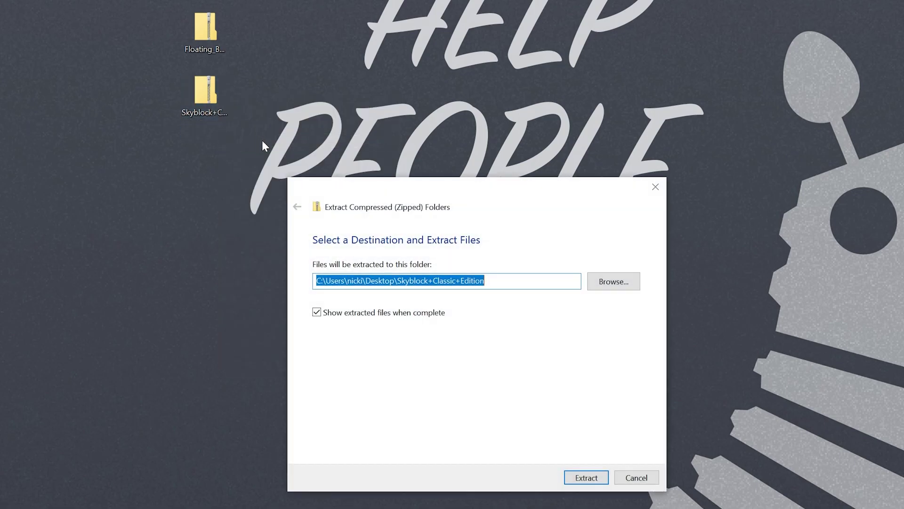
click(585, 478)
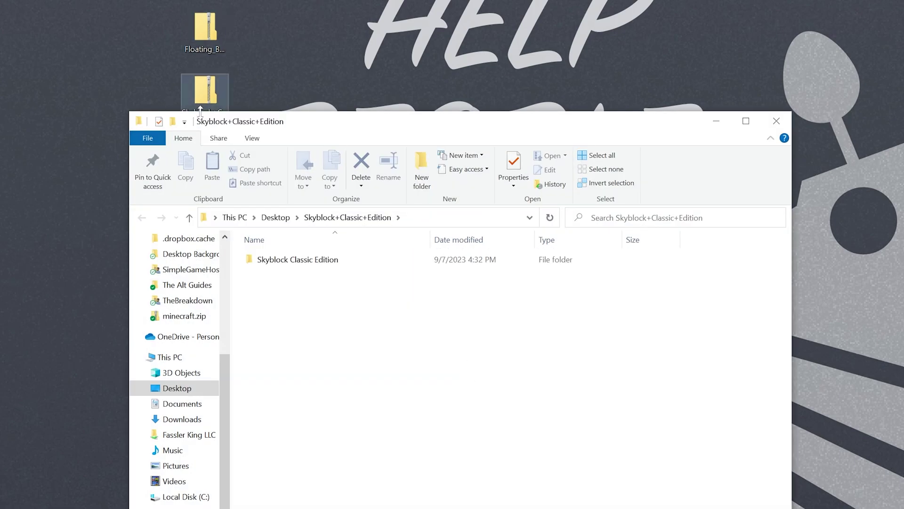
click(777, 121)
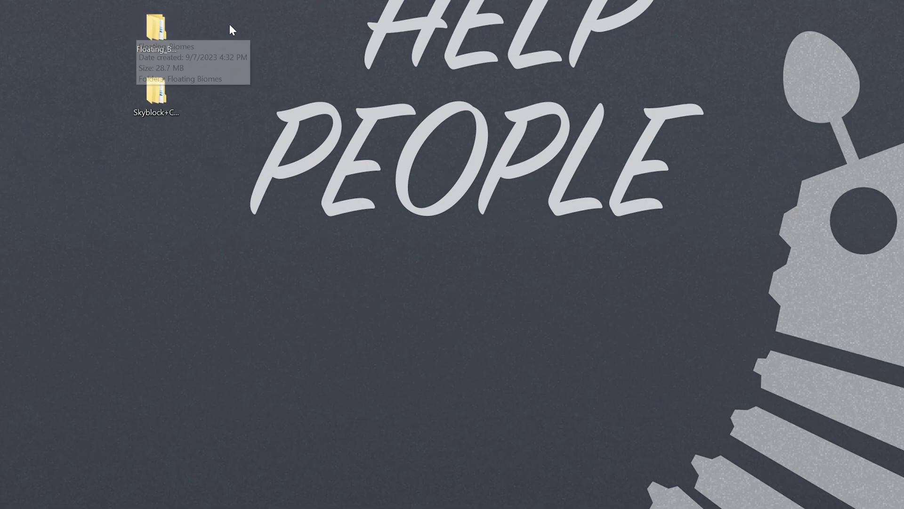
Check the contents of the inner Floating Biomes folder, move that folder out to the desktop, and close the Floating_Biomes window
click(163, 43)
double_click(161, 40)
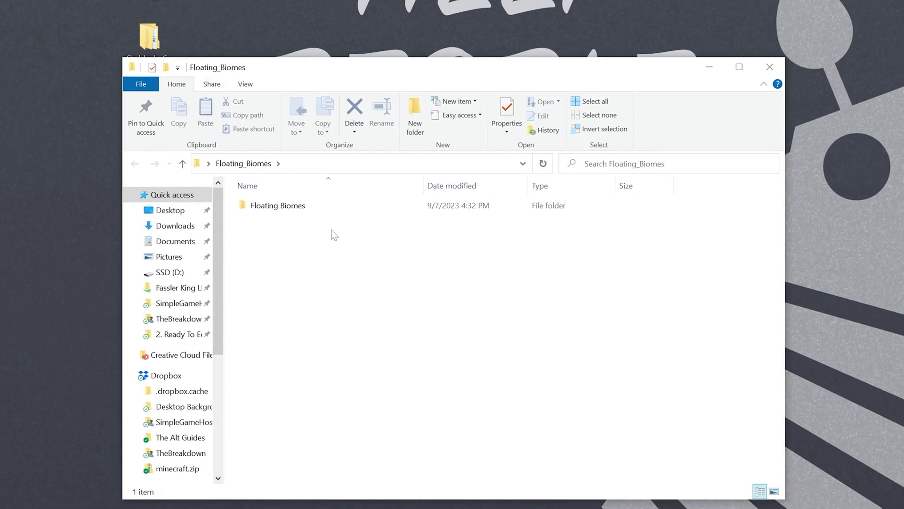
double_click(294, 211)
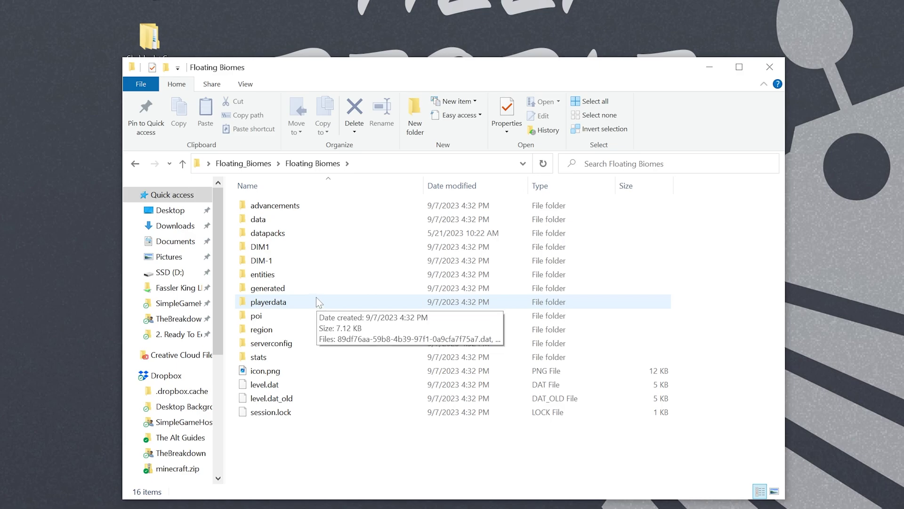
click(135, 163)
drag(278, 206, 47, 0)
drag(47, 78, 47, 77)
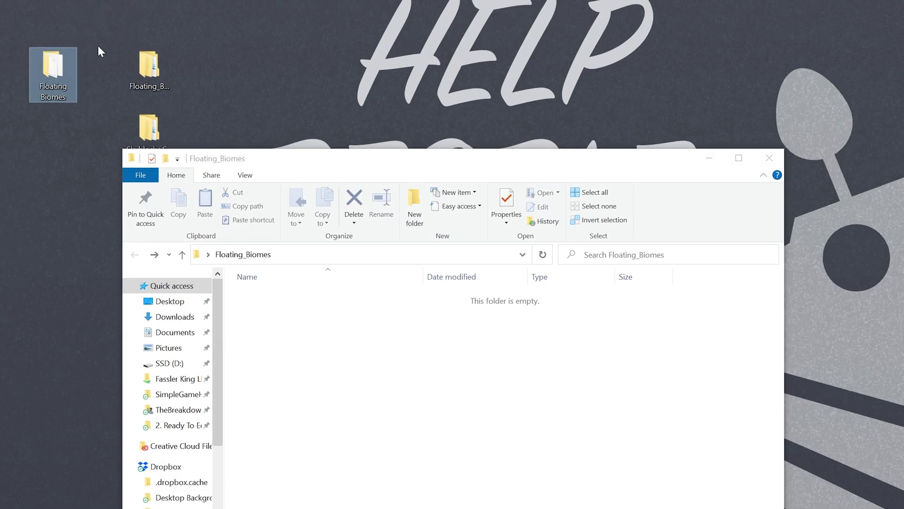
click(769, 155)
Move the inner Skyblock Classic Edition folder out to the desktop and delete the emptied Floating_Biomes and Skyblock+Classic+Edition folders
double_click(146, 129)
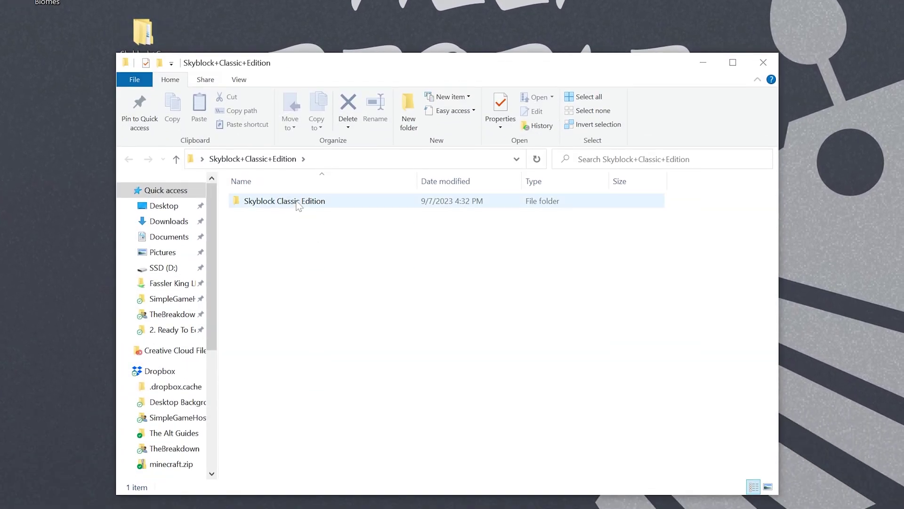
double_click(297, 292)
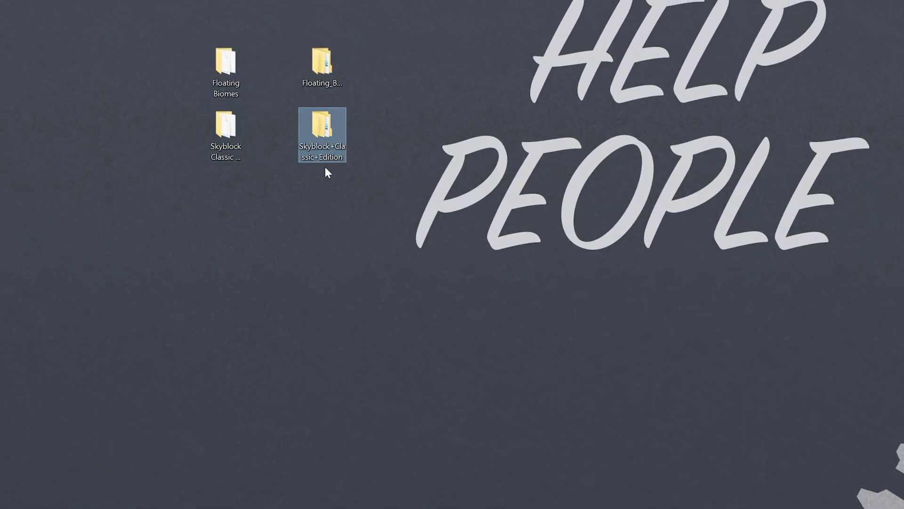
double_click(305, 131)
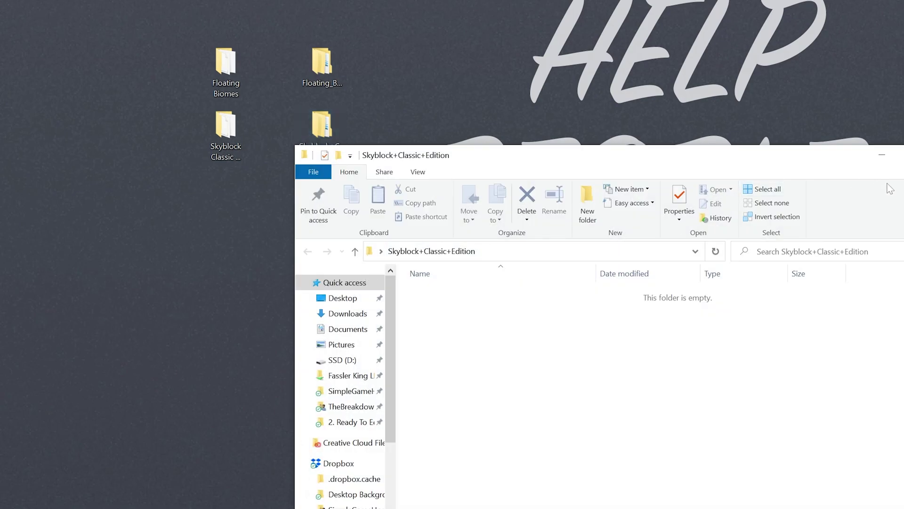
key(alt+F4)
drag(557, 175, 292, 53)
key(Delete)
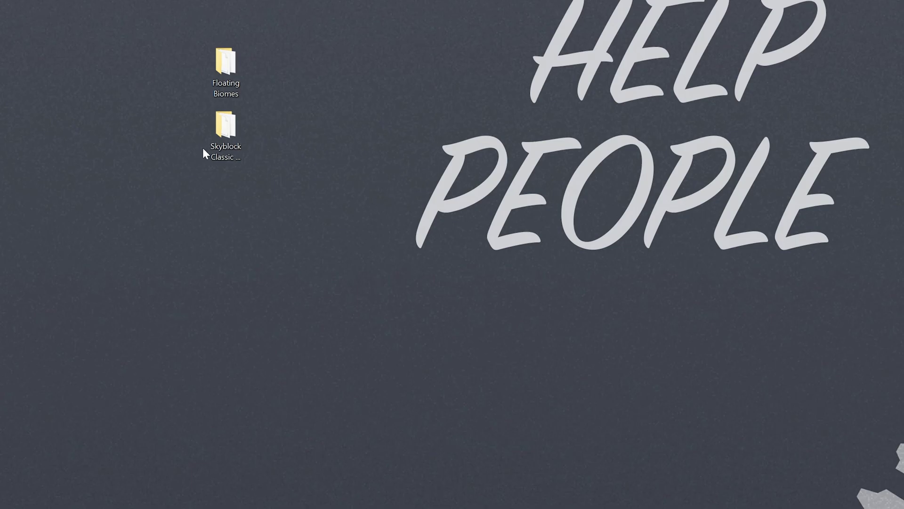
Arrange the Floating Biomes and Skyblock Classic Edition map folders side by side on the desktop
double_click(225, 70)
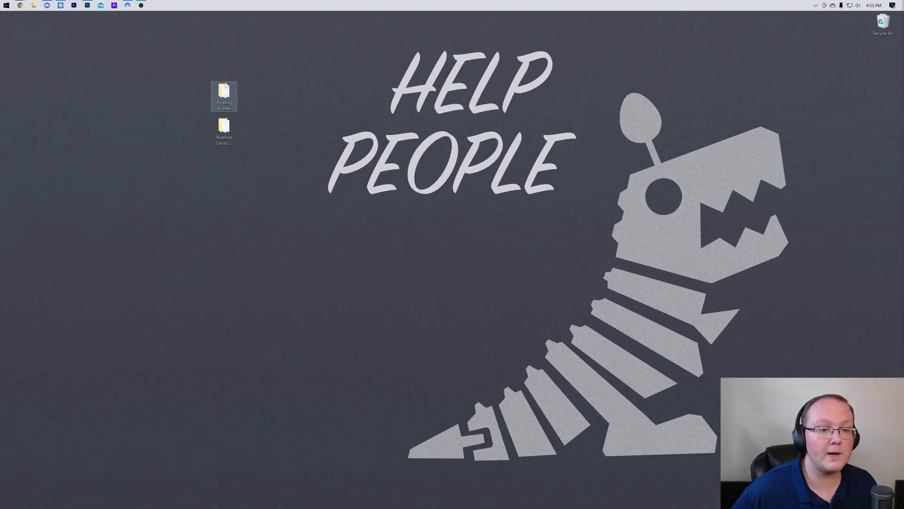
drag(107, 19, 160, 0)
drag(256, 53, 252, 56)
drag(224, 126, 277, 58)
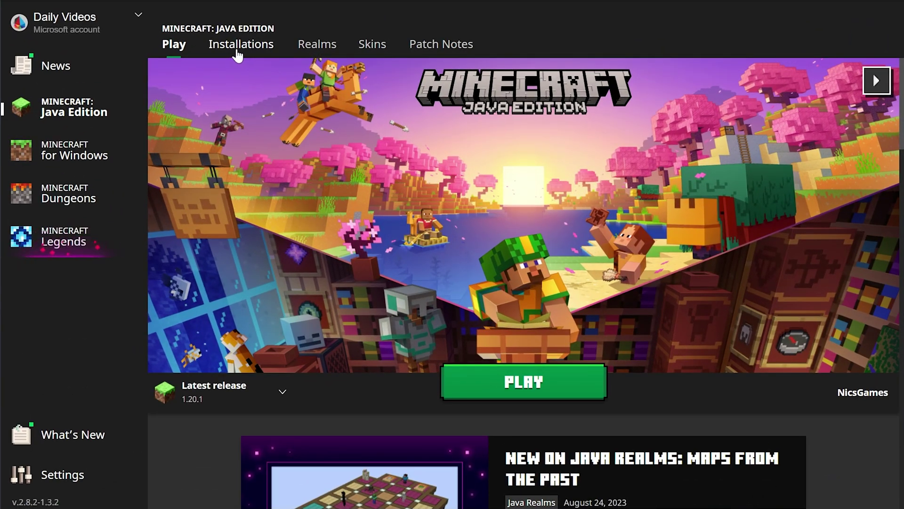
Open the Latest release installation's game folder from the Minecraft Launcher and move both map folders into its saves folder
click(238, 50)
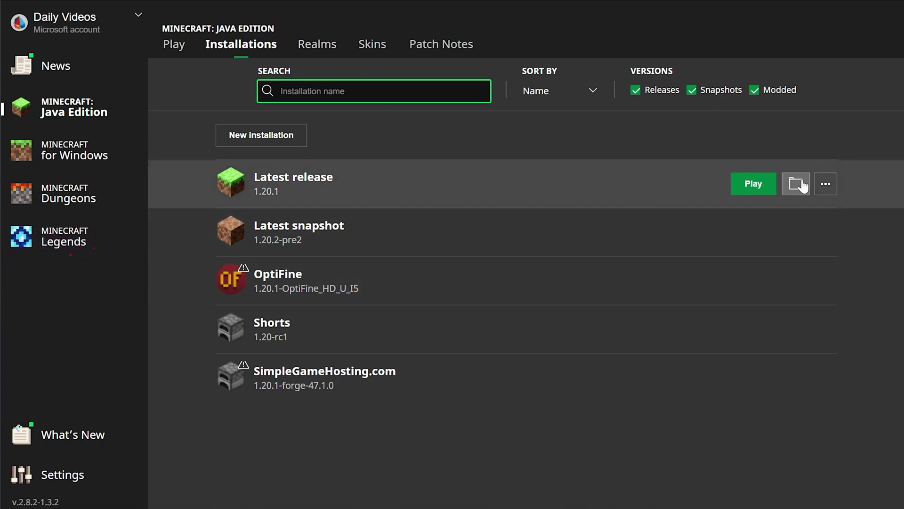
click(799, 193)
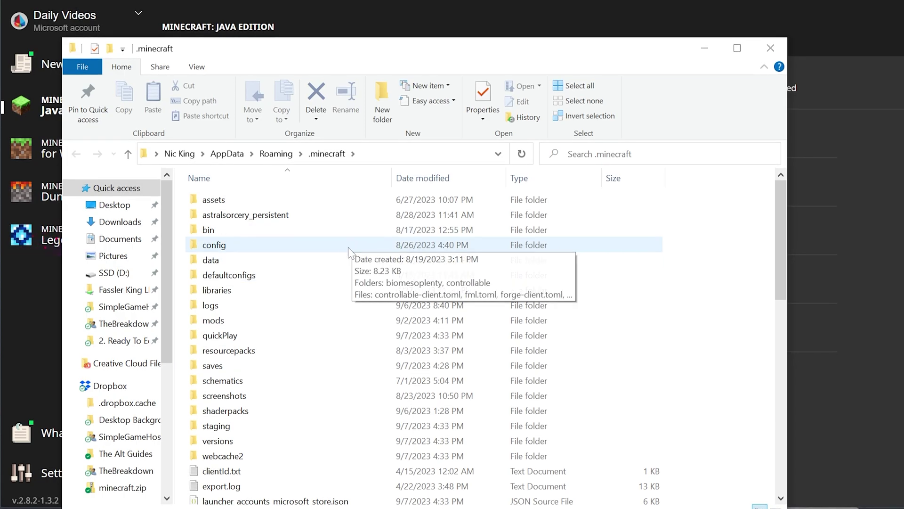
double_click(250, 362)
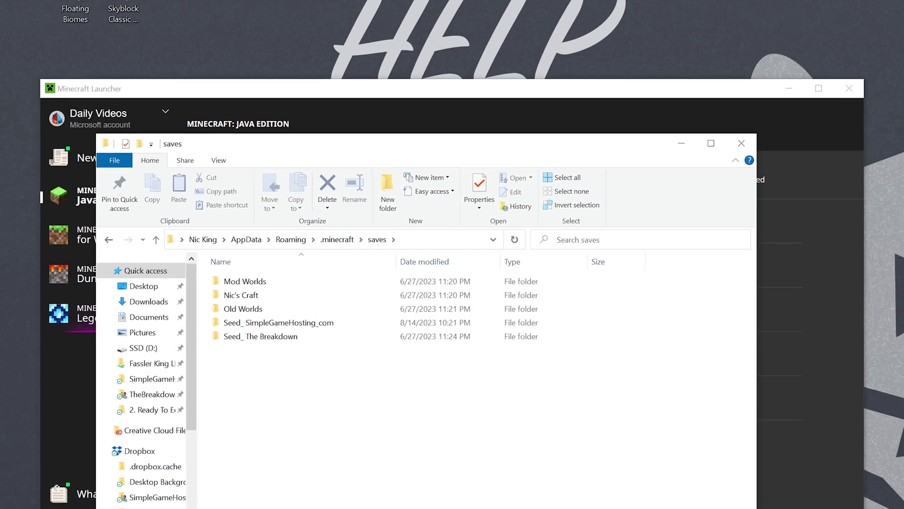
drag(0, 0, 79, 0)
drag(125, 64, 372, 426)
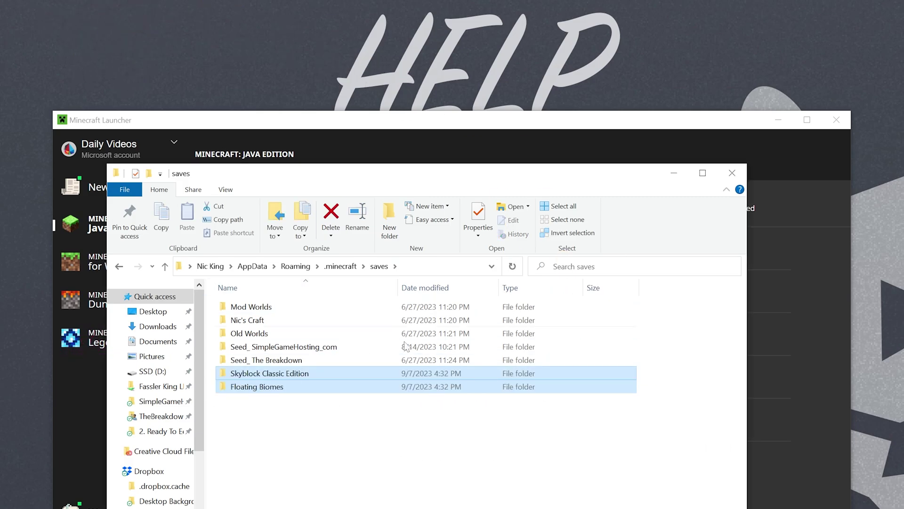
click(327, 399)
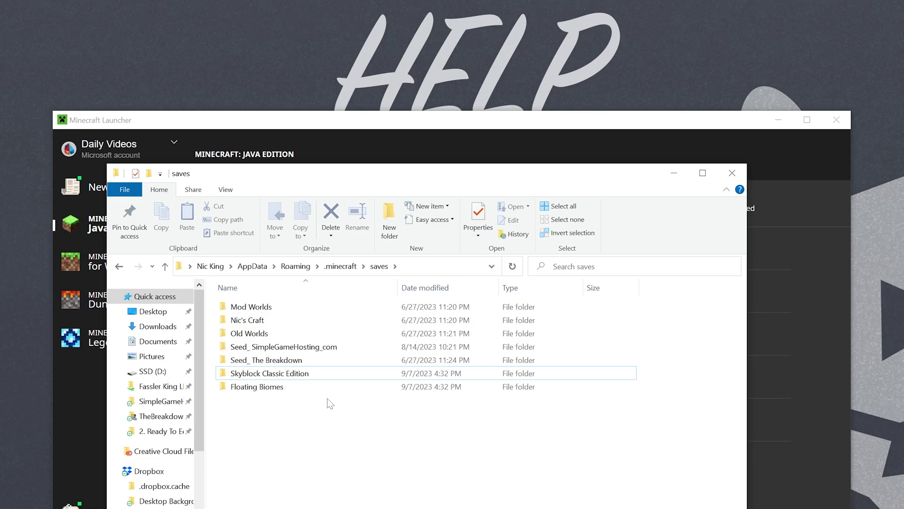
Check that Skyblock Classic Edition and Floating Biomes in saves directly contain the world files, and close the window
double_click(304, 374)
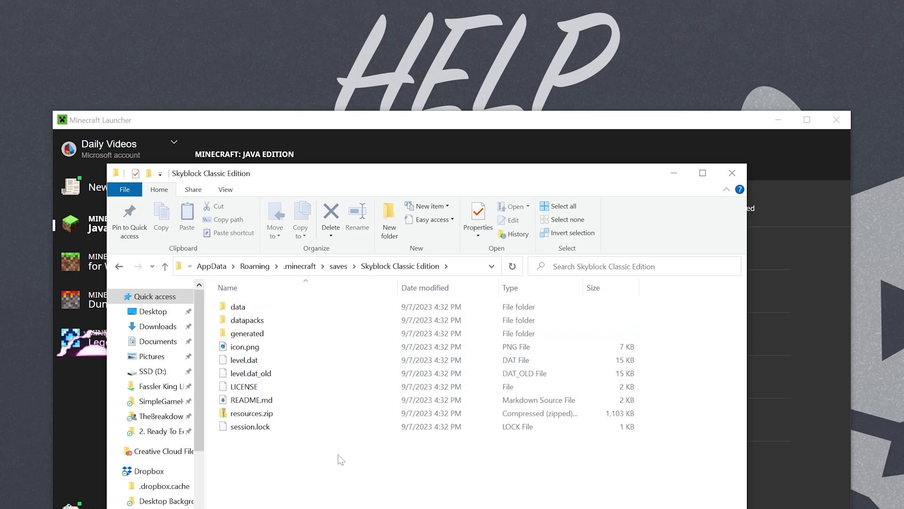
click(119, 266)
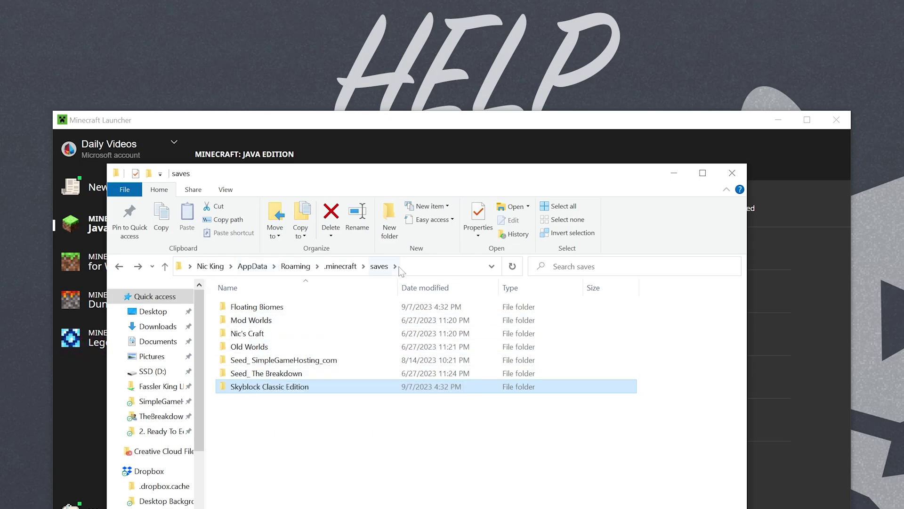
double_click(329, 308)
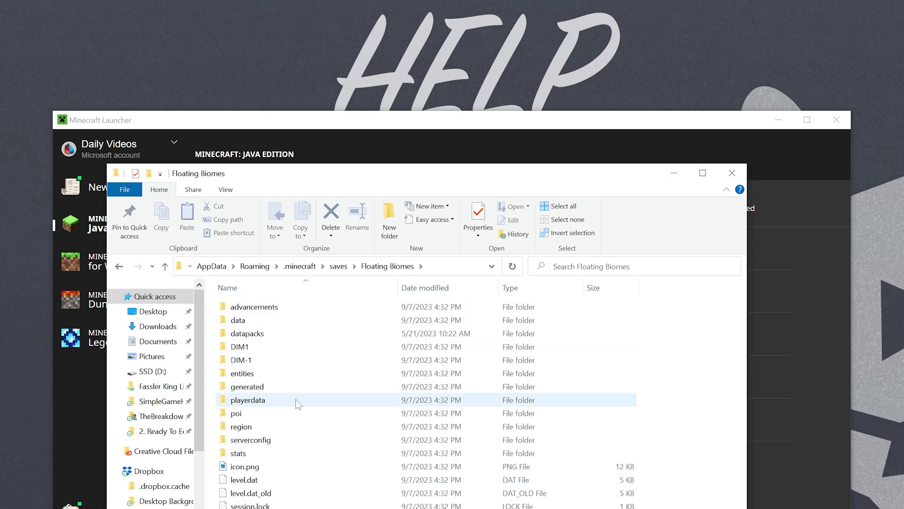
click(741, 176)
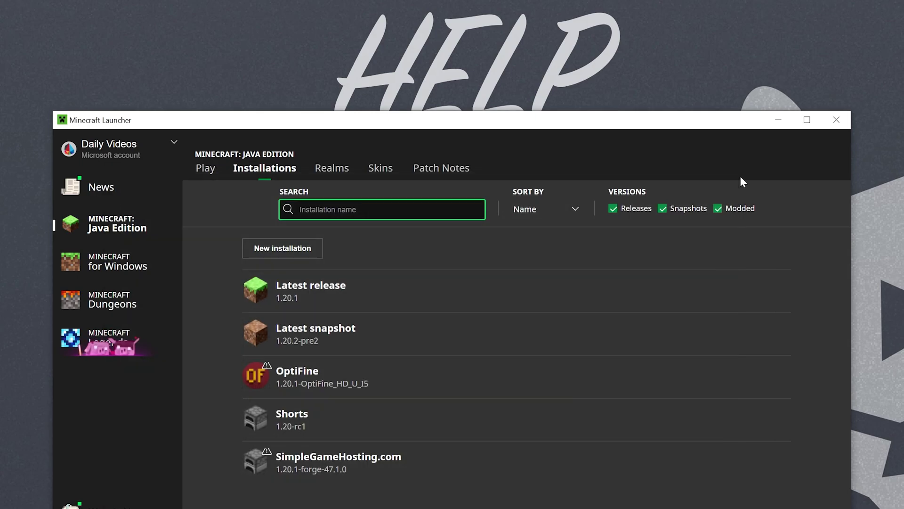
Launch the Latest release installation, list the singleplayer worlds, and load the Skyblock Classic Edition world
click(705, 297)
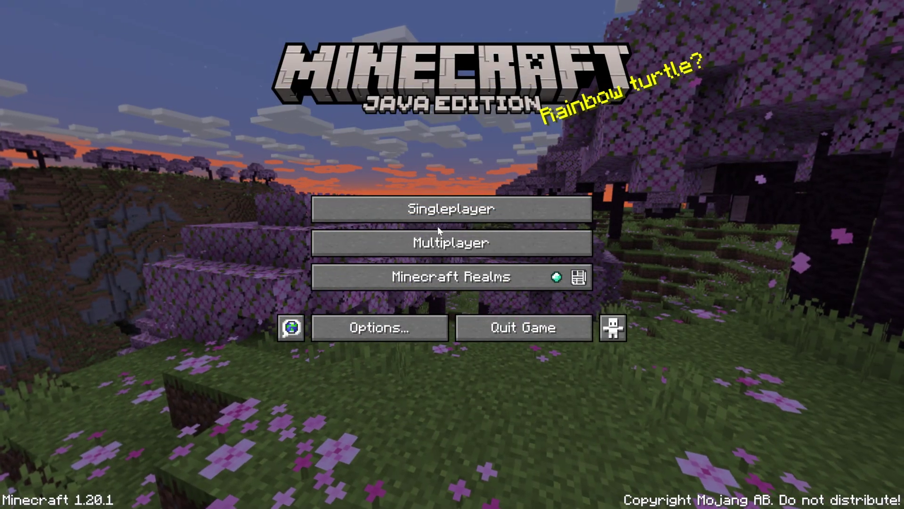
click(437, 217)
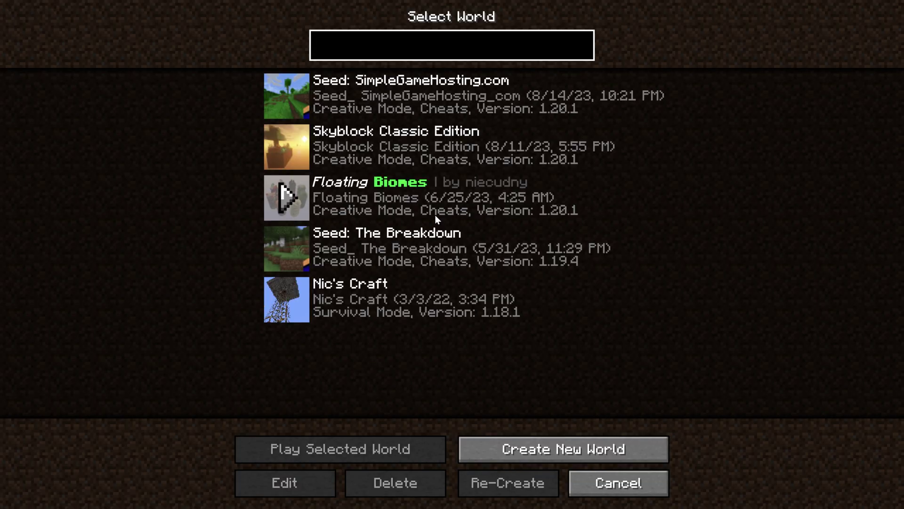
key(Down)
key(Down)
click(510, 194)
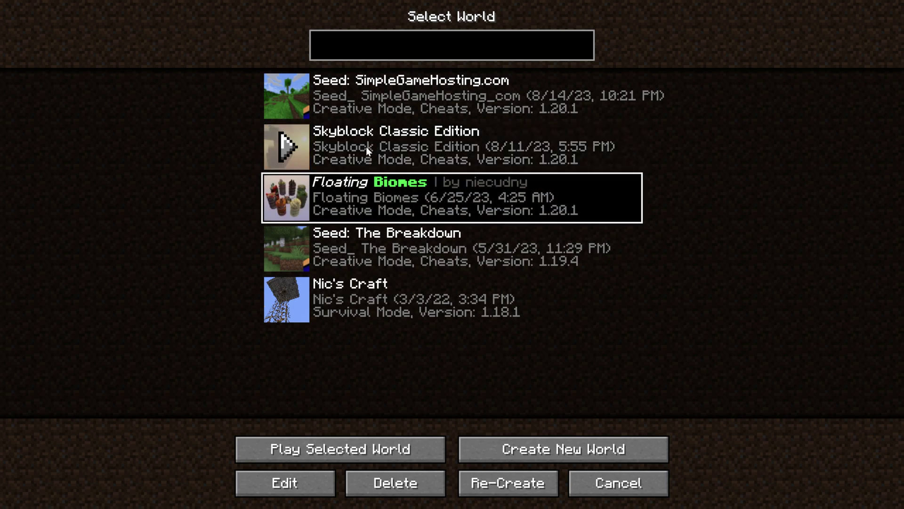
double_click(370, 170)
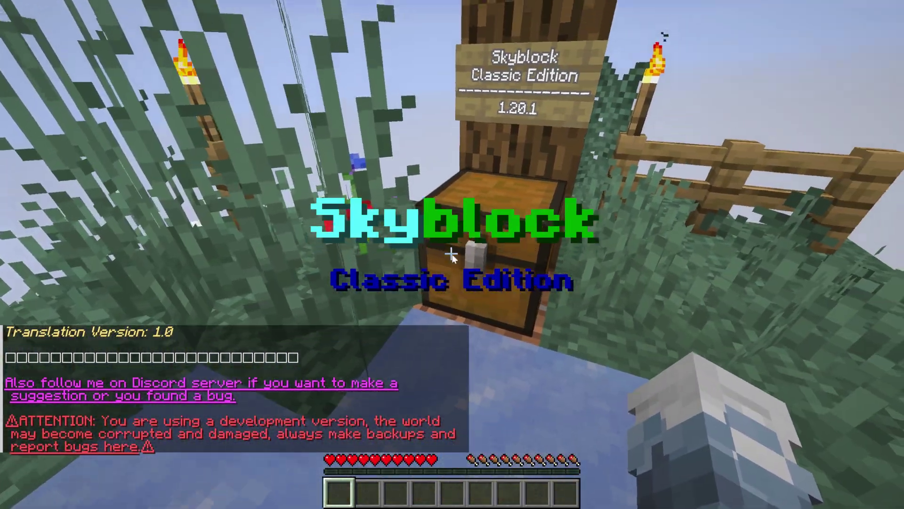
Open the chest below the Skyblock Classic Edition sign, close it, and leave the world for the title screen
right_click(452, 254)
key(Escape)
key(Escape)
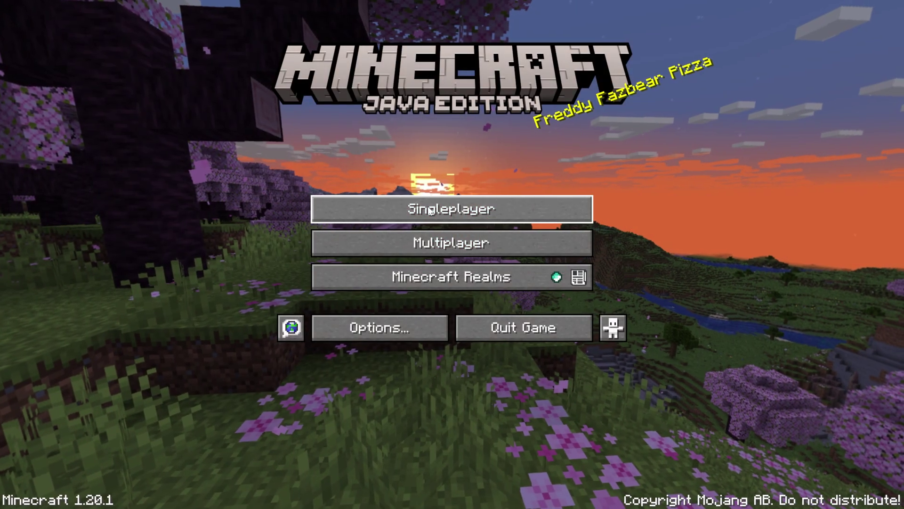
Load the Floating Biomes world from singleplayer and cross to the checkpoint on the sandstone desert island
click(429, 211)
double_click(388, 211)
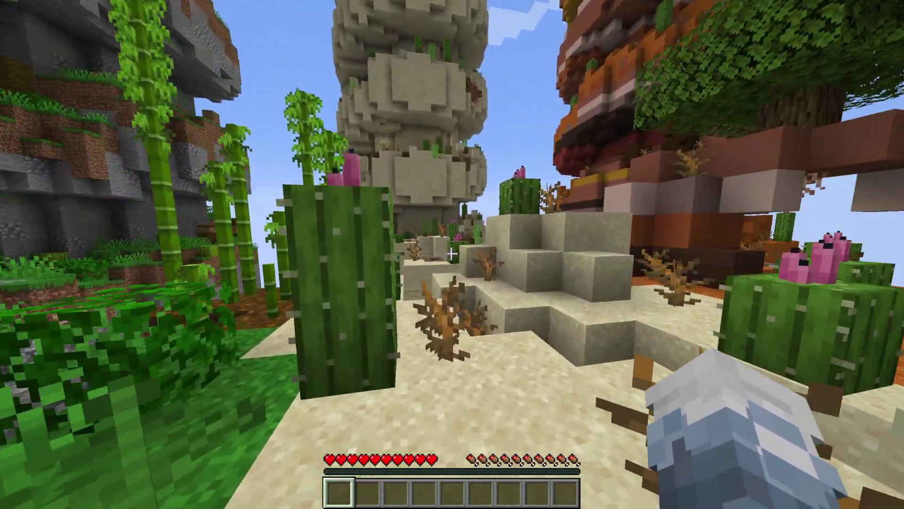
key(s)
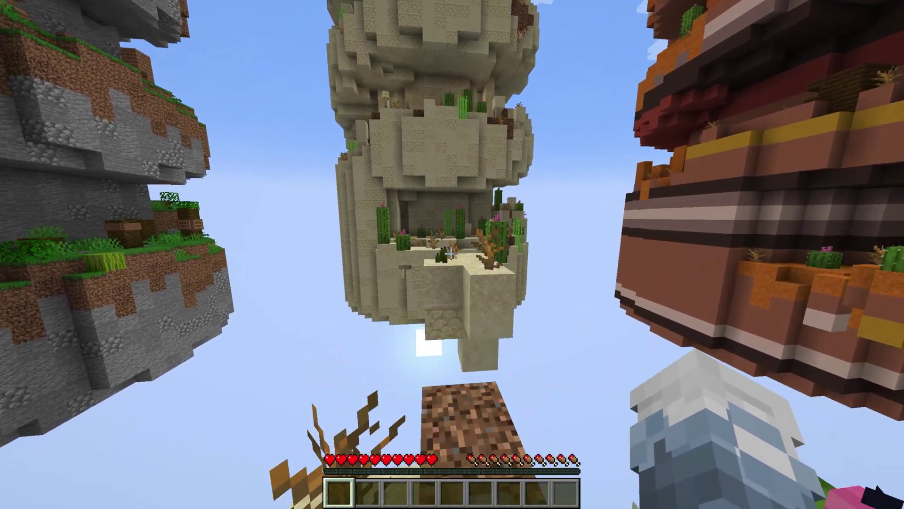
key(w)
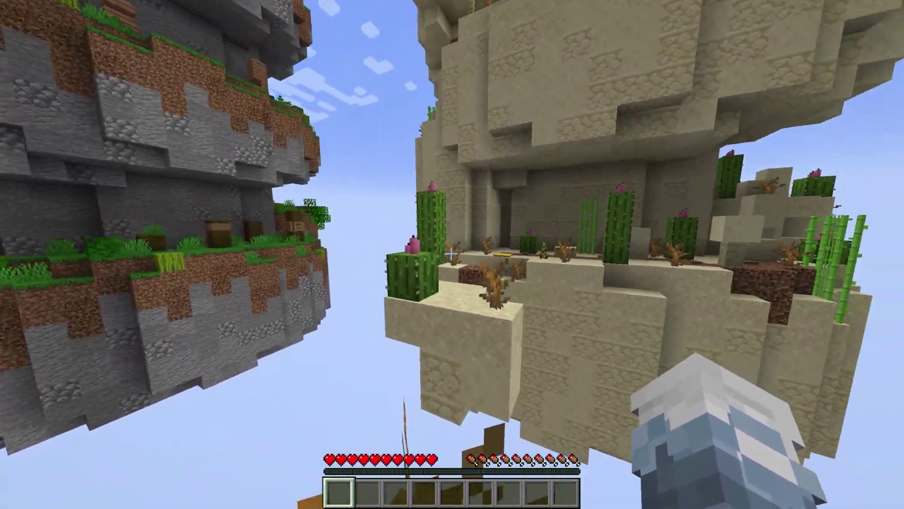
key(w)
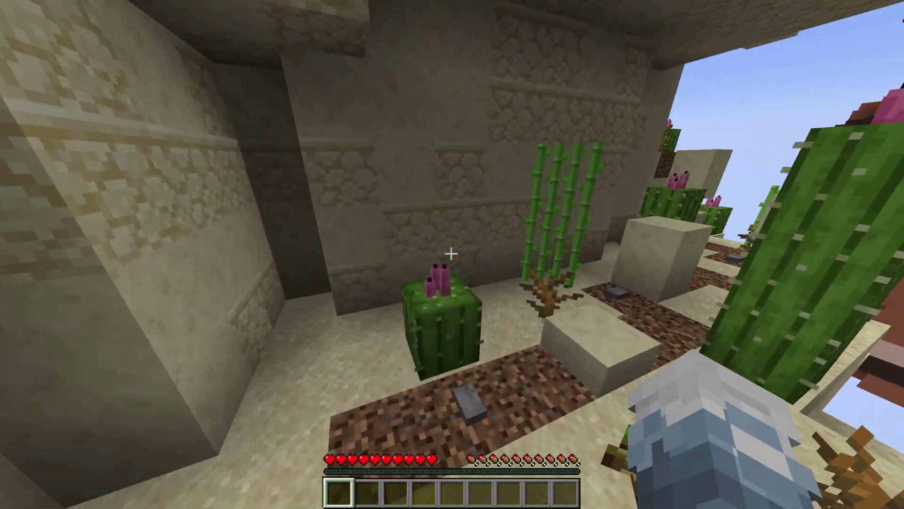
key(w)
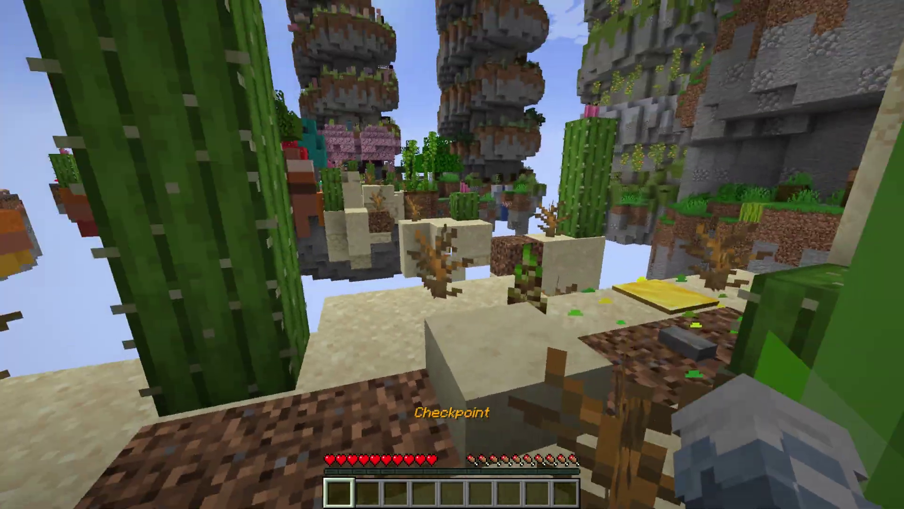